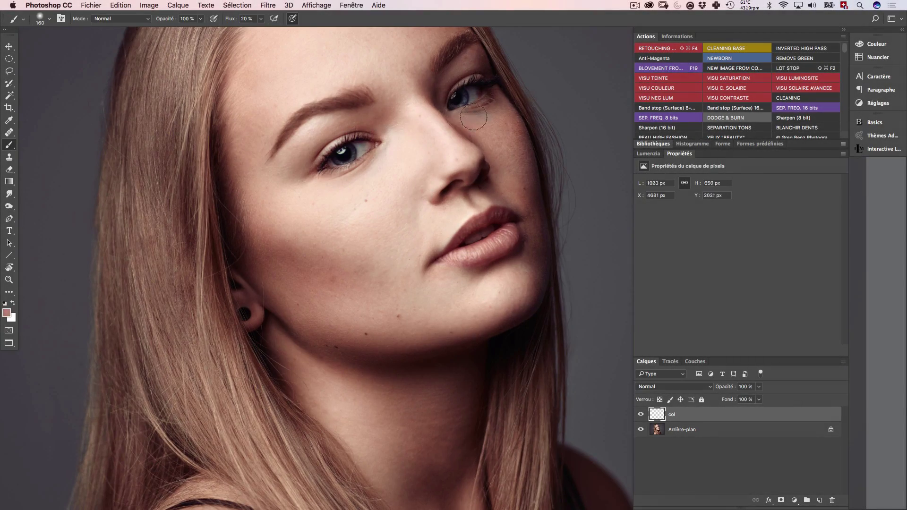
Delete the col layer so only the Arrière-plan background layer remains
{"action": "left_click", "coordinate": [704, 386]}
{"action": "left_click", "coordinate": [652, 487]}
{"action": "left_click", "coordinate": [487, 116], "text": "alt"}
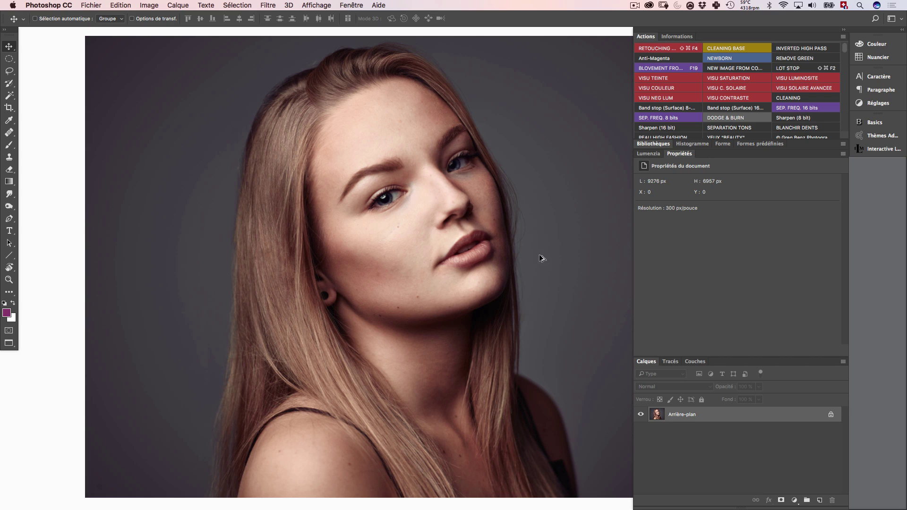
Add a new empty layer named 'col' above the background
{"action": "left_click", "coordinate": [821, 504]}
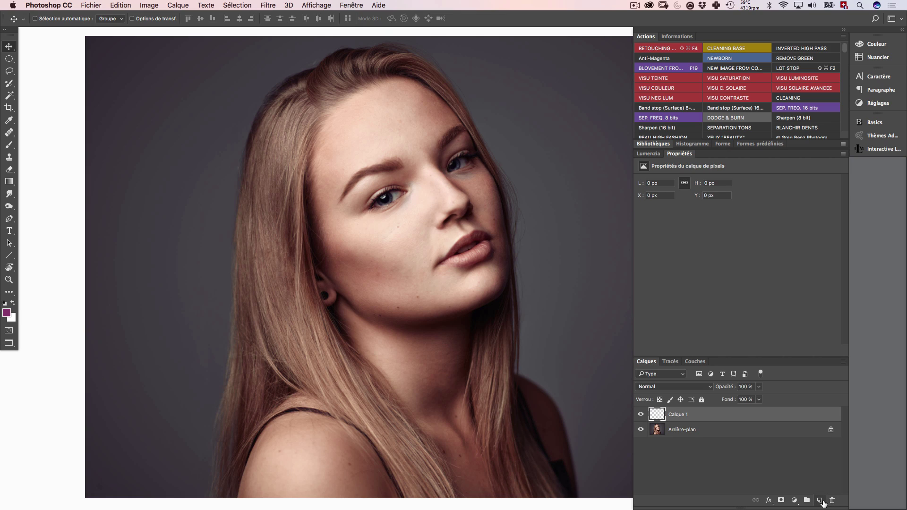
{"action": "type", "text": "co"}
{"action": "type", "text": "l"}
{"action": "key", "text": "Return"}
Switch to the regular Brush tool (Outil Pinceau) for painting
{"action": "key", "text": "b"}
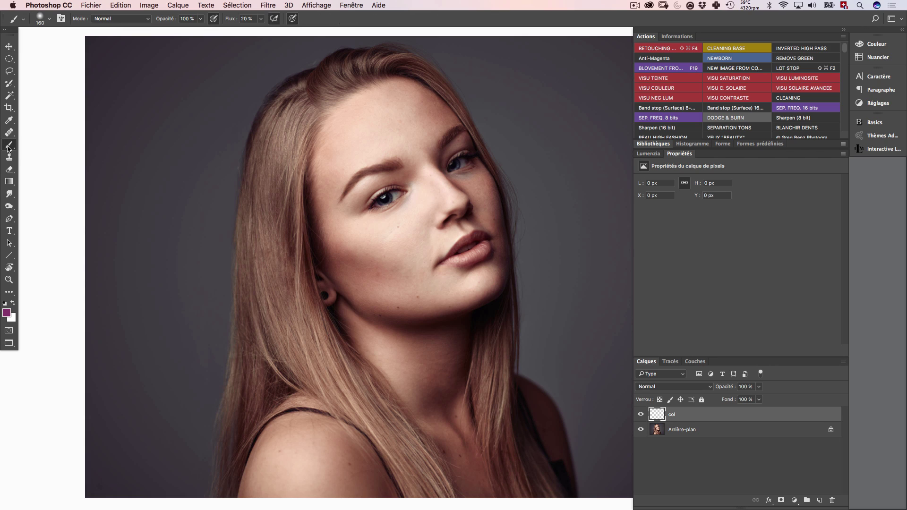
{"action": "right_click", "coordinate": [8, 148]}
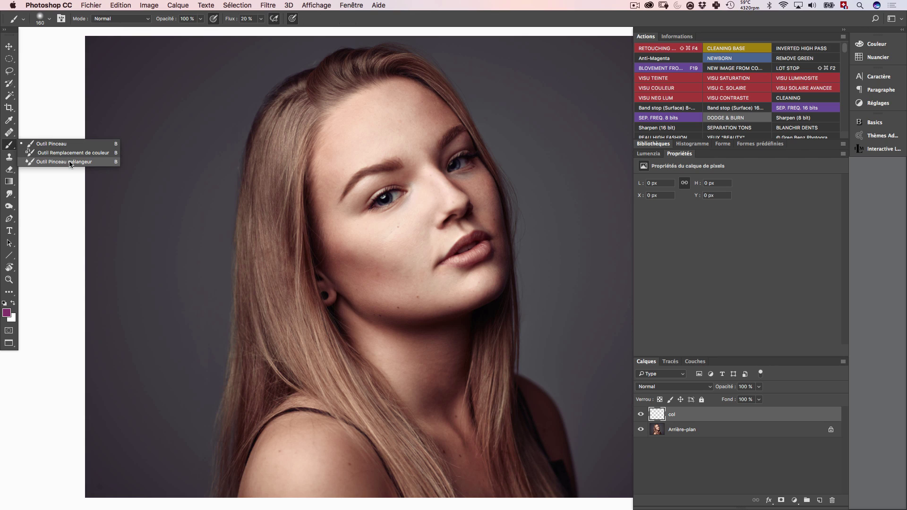
{"action": "left_click", "coordinate": [78, 222]}
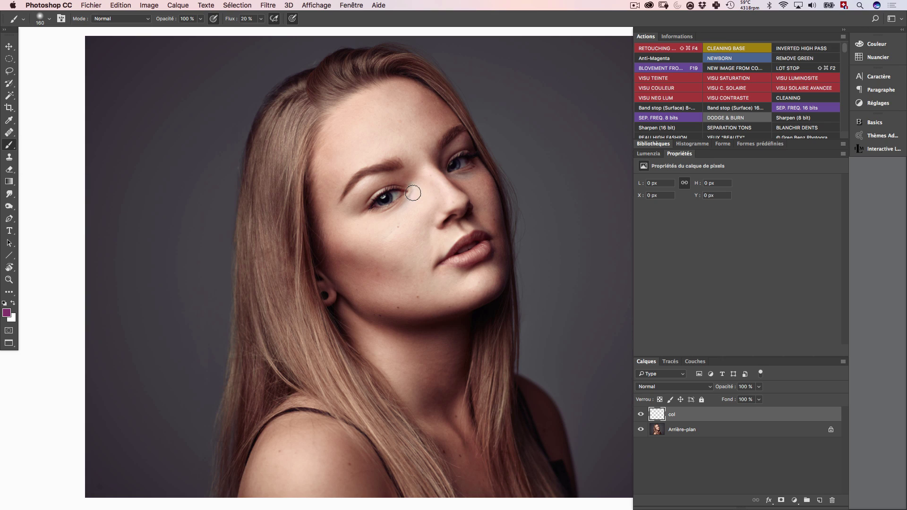
Zoom in, sample cheek skin tone, and paint it under both eyes and along the jaw
{"action": "scroll", "coordinate": [413, 192], "scroll_direction": "up", "scroll_amount": 2}
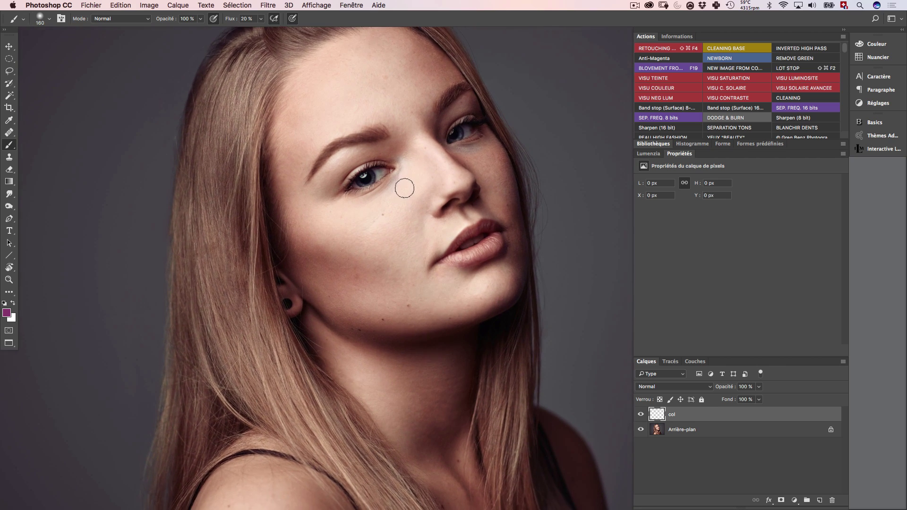
{"action": "scroll", "coordinate": [405, 189], "scroll_direction": "up", "scroll_amount": 2}
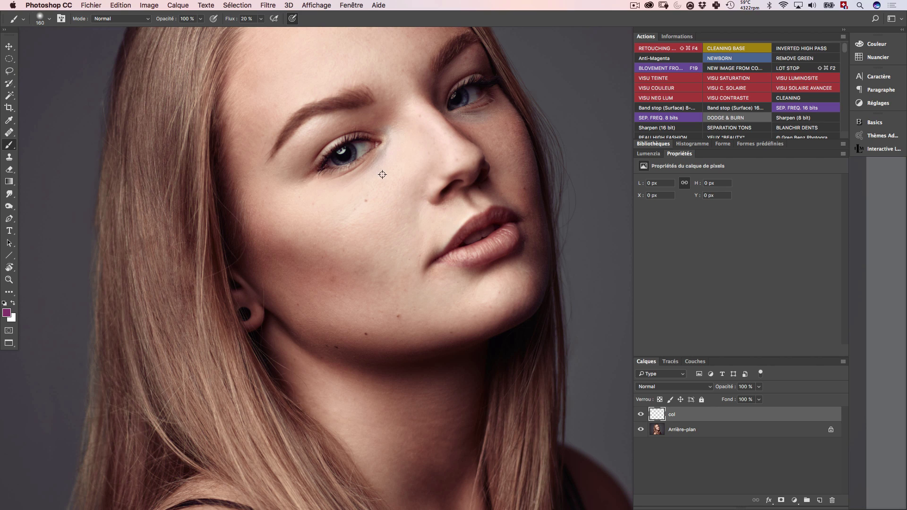
{"action": "left_click", "coordinate": [382, 173], "text": "alt"}
{"action": "left_click_drag", "start_coordinate": [384, 148], "coordinate": [394, 133]}
{"action": "left_click_drag", "start_coordinate": [474, 116], "coordinate": [489, 118]}
{"action": "left_click_drag", "start_coordinate": [330, 348], "coordinate": [329, 316]}
{"action": "mouse_move", "coordinate": [394, 178]}
{"action": "left_mouse_down"}
{"action": "mouse_move", "coordinate": [356, 186]}
{"action": "mouse_move", "coordinate": [380, 176]}
{"action": "left_mouse_up"}
{"action": "left_click_drag", "start_coordinate": [459, 102], "coordinate": [486, 122]}
{"action": "mouse_move", "coordinate": [377, 178]}
{"action": "left_mouse_down"}
{"action": "mouse_move", "coordinate": [384, 181]}
{"action": "mouse_move", "coordinate": [375, 162]}
{"action": "mouse_move", "coordinate": [386, 146]}
{"action": "mouse_move", "coordinate": [383, 130]}
{"action": "left_mouse_up"}
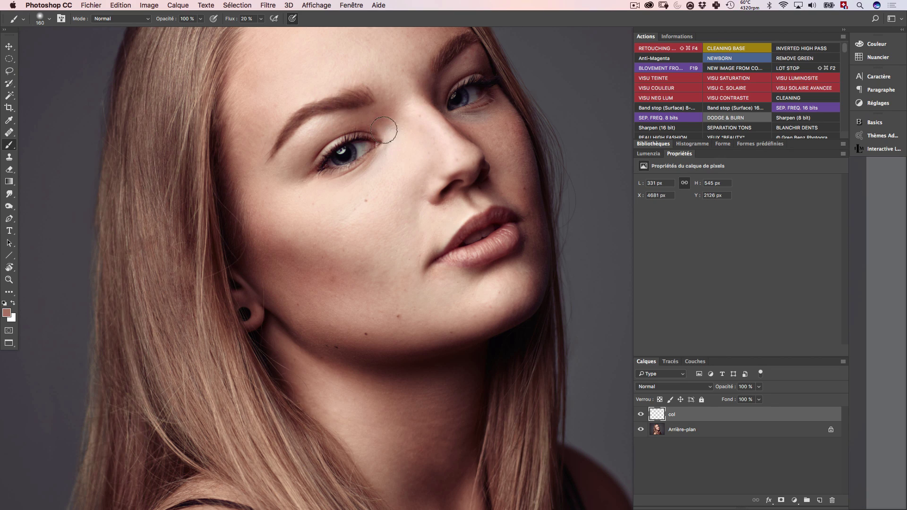
Sample nearby skin tones and paint them under the right eye and on the inner eye corner
{"action": "left_click", "coordinate": [372, 125], "text": "alt"}
{"action": "left_click", "coordinate": [468, 126], "text": "alt"}
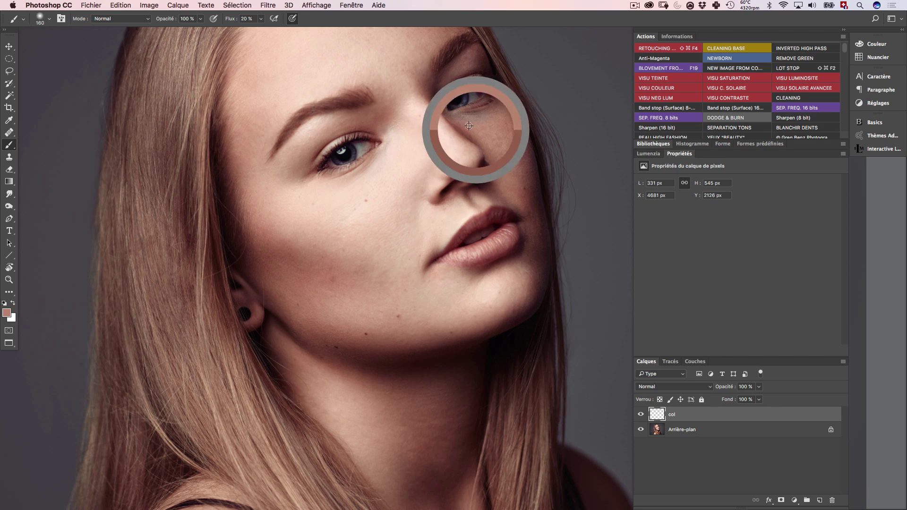
{"action": "mouse_move", "coordinate": [469, 126]}
{"action": "left_mouse_down"}
{"action": "mouse_move", "coordinate": [453, 124]}
{"action": "mouse_move", "coordinate": [485, 119]}
{"action": "left_mouse_up"}
{"action": "left_click", "coordinate": [479, 128], "text": "alt"}
{"action": "left_click", "coordinate": [482, 125], "text": "alt"}
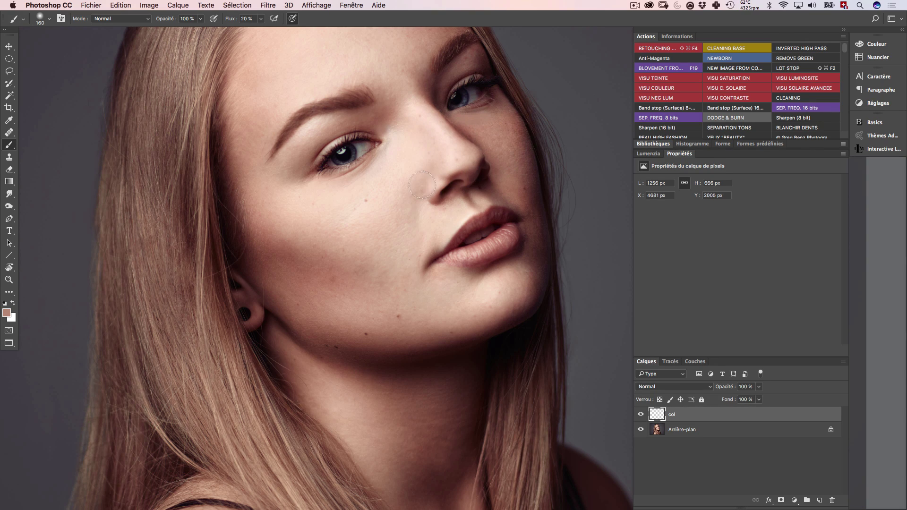
{"action": "left_click", "coordinate": [385, 176], "text": "alt"}
{"action": "left_click", "coordinate": [387, 152]}
{"action": "left_click", "coordinate": [682, 387]}
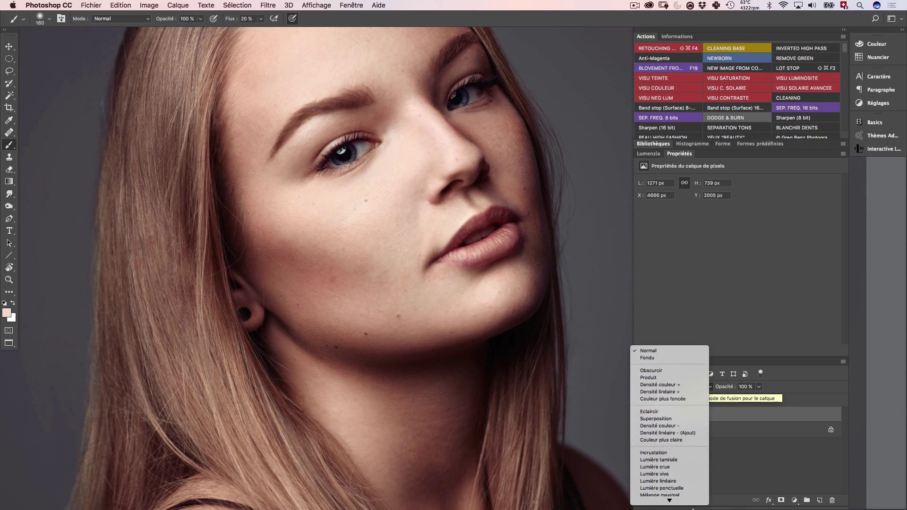
Try Couleur, Saturation and Teinte blend modes on col, settling on Couleur
{"action": "left_click", "coordinate": [685, 493]}
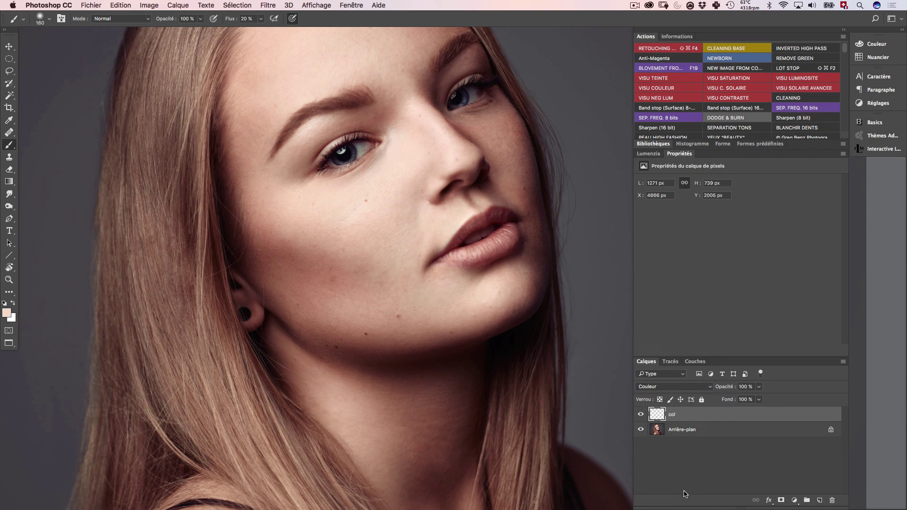
{"action": "left_click", "coordinate": [660, 387]}
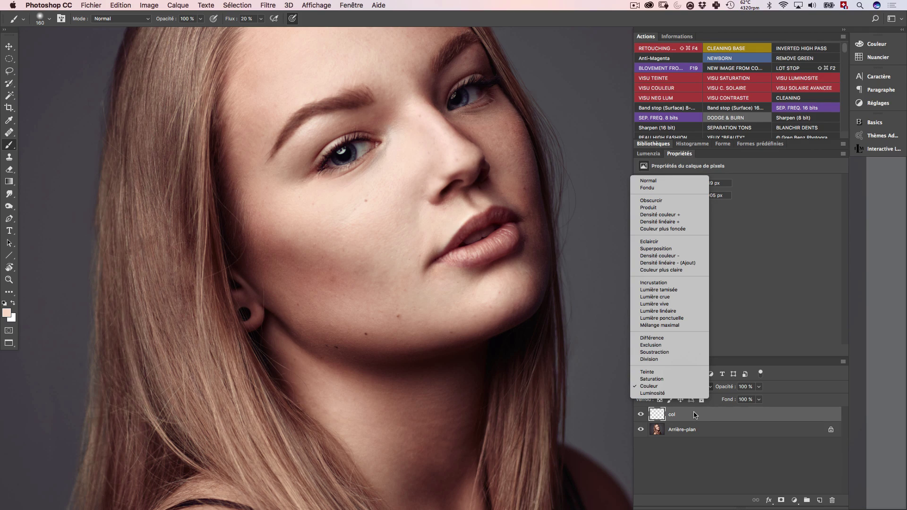
{"action": "left_click", "coordinate": [667, 377]}
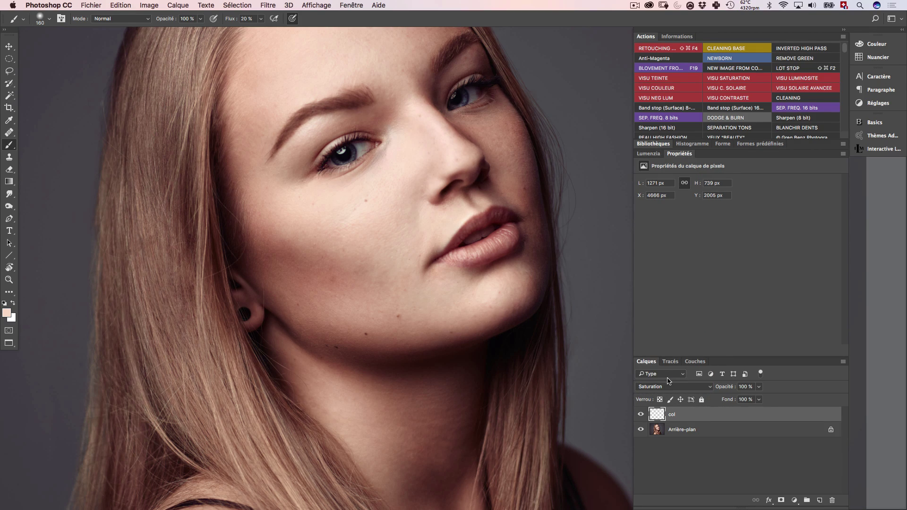
{"action": "left_click", "coordinate": [666, 387]}
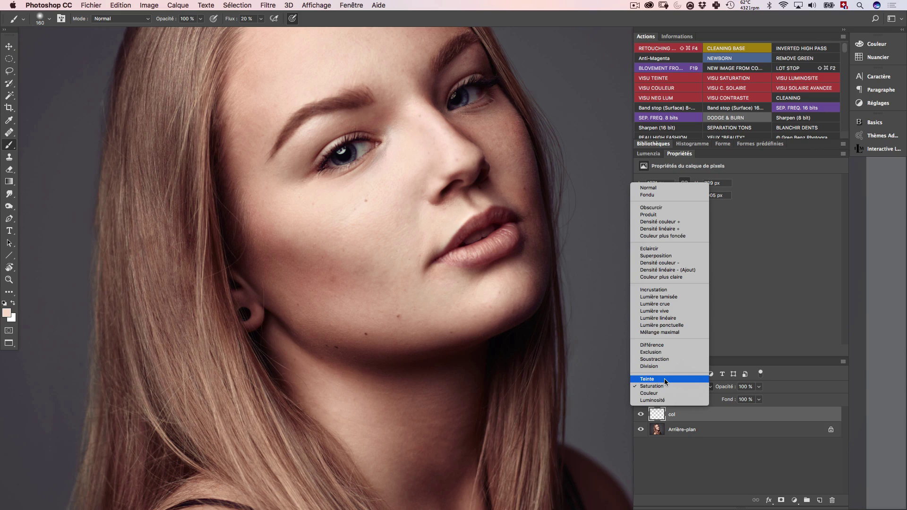
{"action": "left_click", "coordinate": [664, 378]}
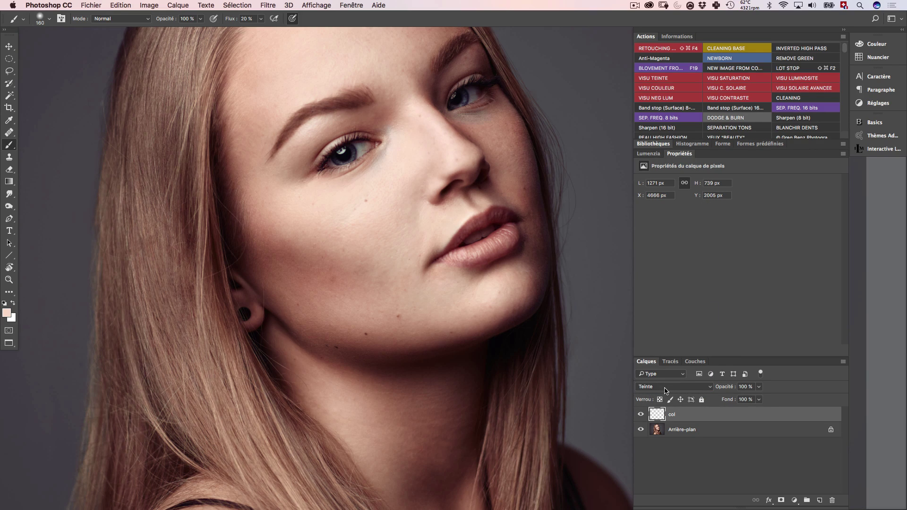
{"action": "key", "text": "v"}
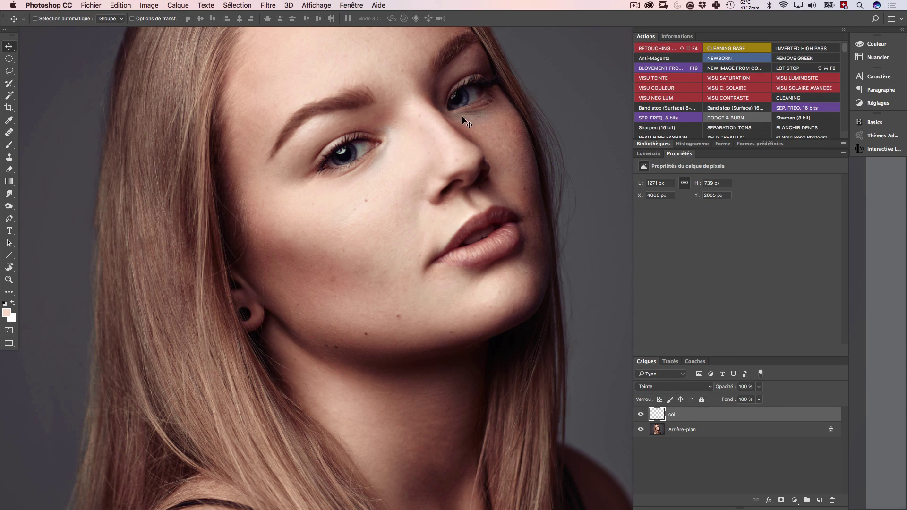
{"action": "left_click", "coordinate": [672, 387]}
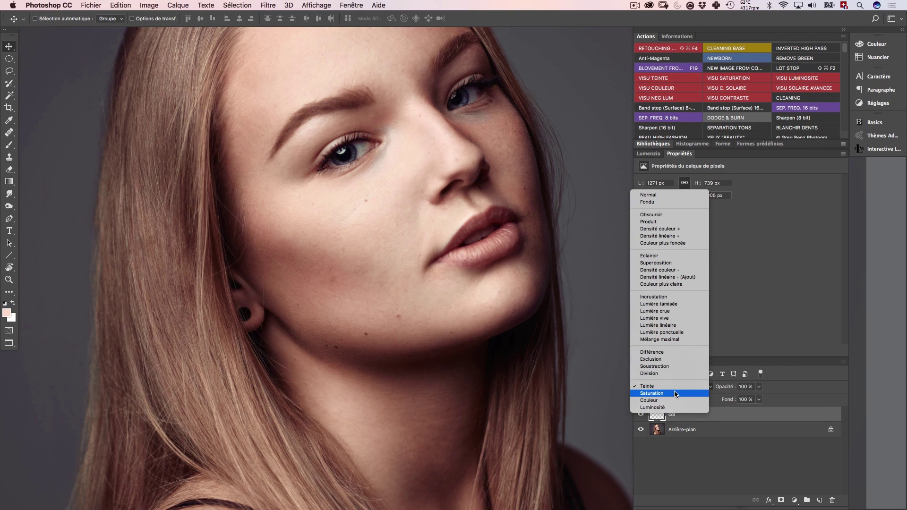
{"action": "left_click", "coordinate": [676, 401]}
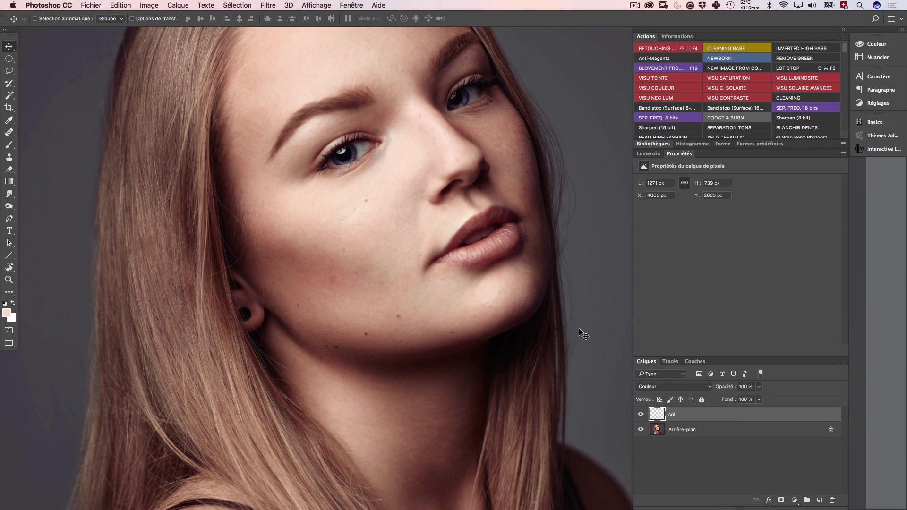
With the brush, resample eye and nose skin tones and paint them under both eyes
{"action": "key", "text": "b"}
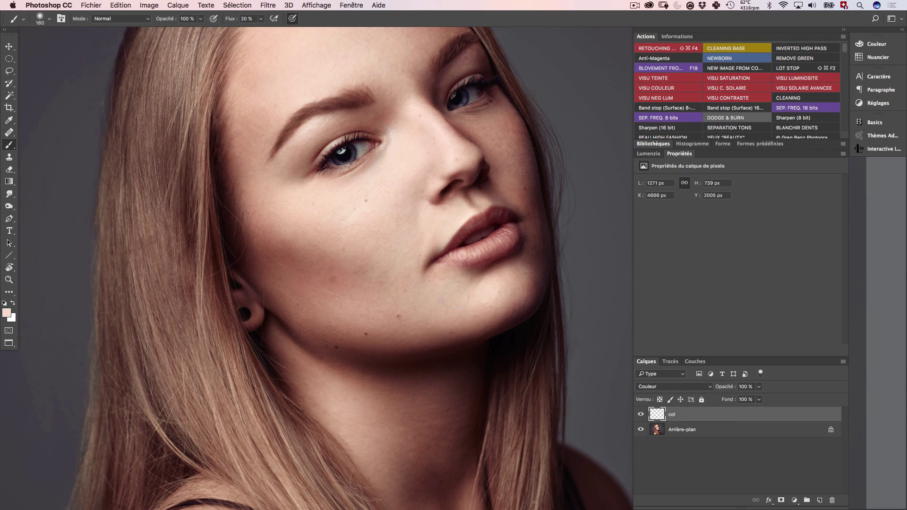
{"action": "left_click_drag", "start_coordinate": [388, 163], "coordinate": [381, 160]}
{"action": "left_click", "coordinate": [380, 161], "text": "alt"}
{"action": "left_click", "coordinate": [374, 127], "text": "alt"}
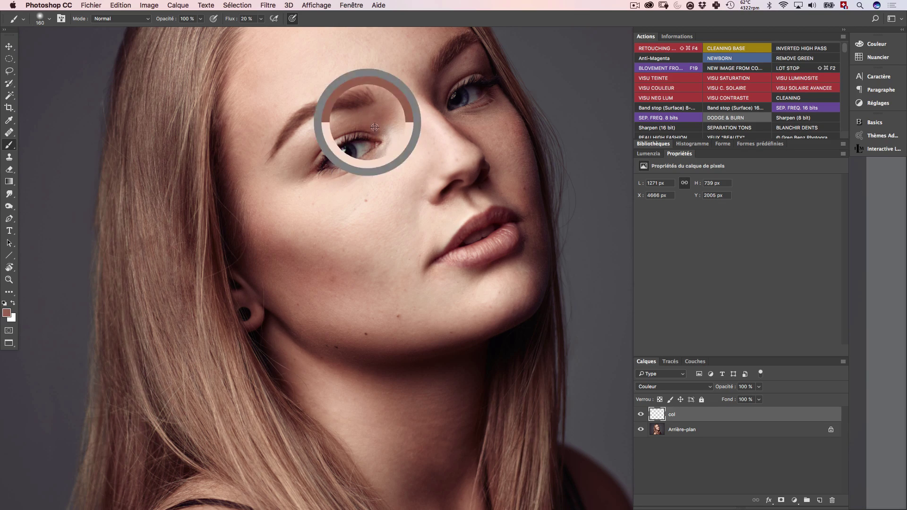
{"action": "left_click", "coordinate": [482, 128], "text": "alt"}
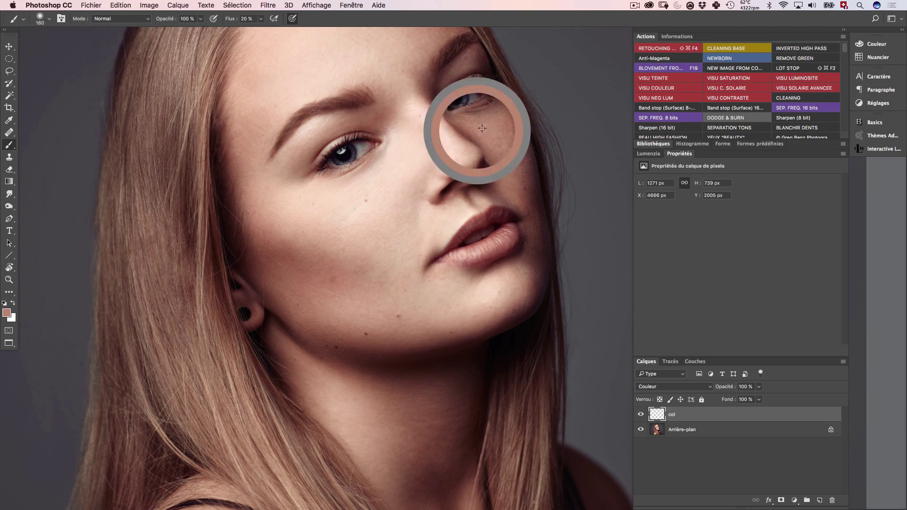
{"action": "left_click_drag", "start_coordinate": [482, 128], "coordinate": [491, 114]}
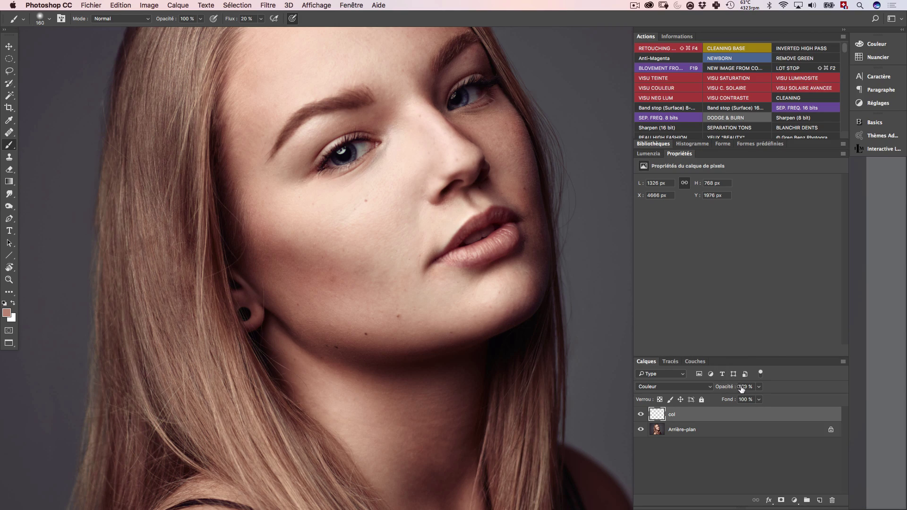
Lower col's opacity to 80%, fit the portrait, and toggle col off and on to compare
{"action": "left_click_drag", "start_coordinate": [741, 388], "coordinate": [729, 390]}
{"action": "key", "text": "super+0"}
{"action": "left_click_drag", "start_coordinate": [563, 245], "coordinate": [510, 247]}
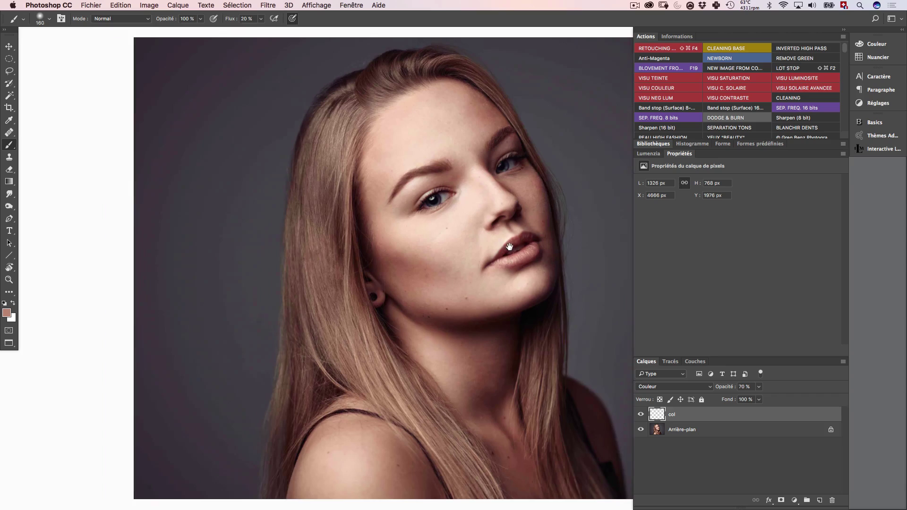
{"action": "key", "text": "v"}
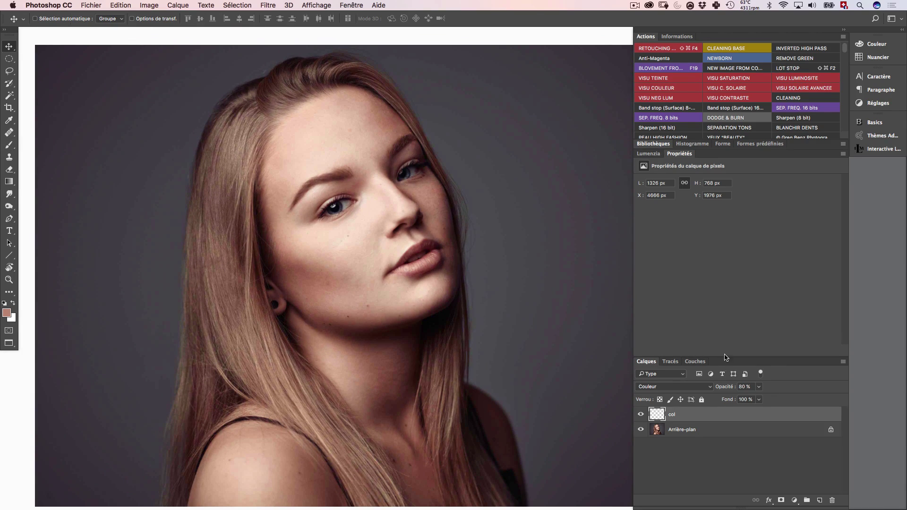
{"action": "left_click", "coordinate": [641, 415]}
{"action": "left_click", "coordinate": [641, 416]}
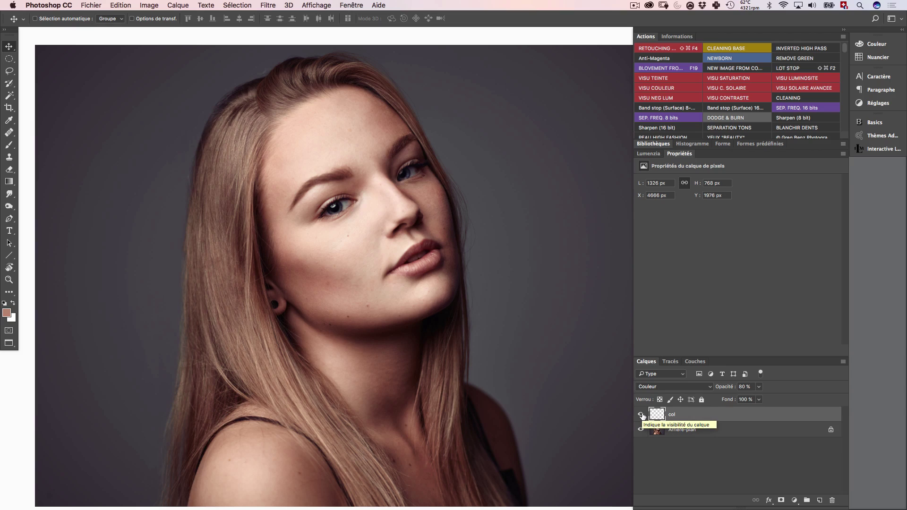